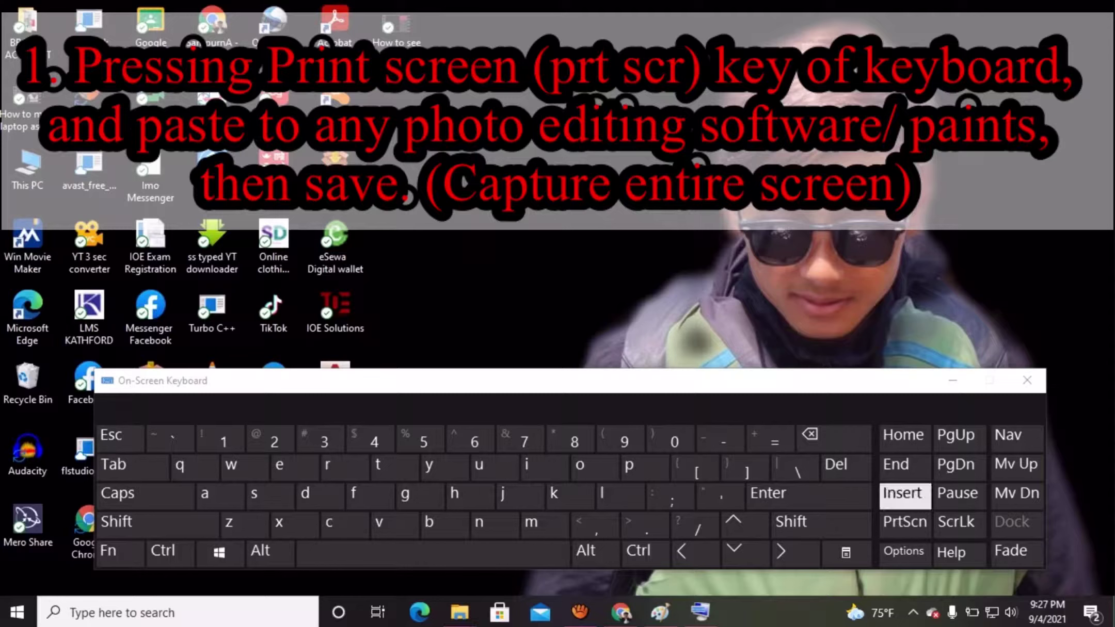
- Paste a capture of the entire screen into a blank Paint canvas and crop the canvas to the pasted image
left_click(905, 523)
left_click(792, 89)
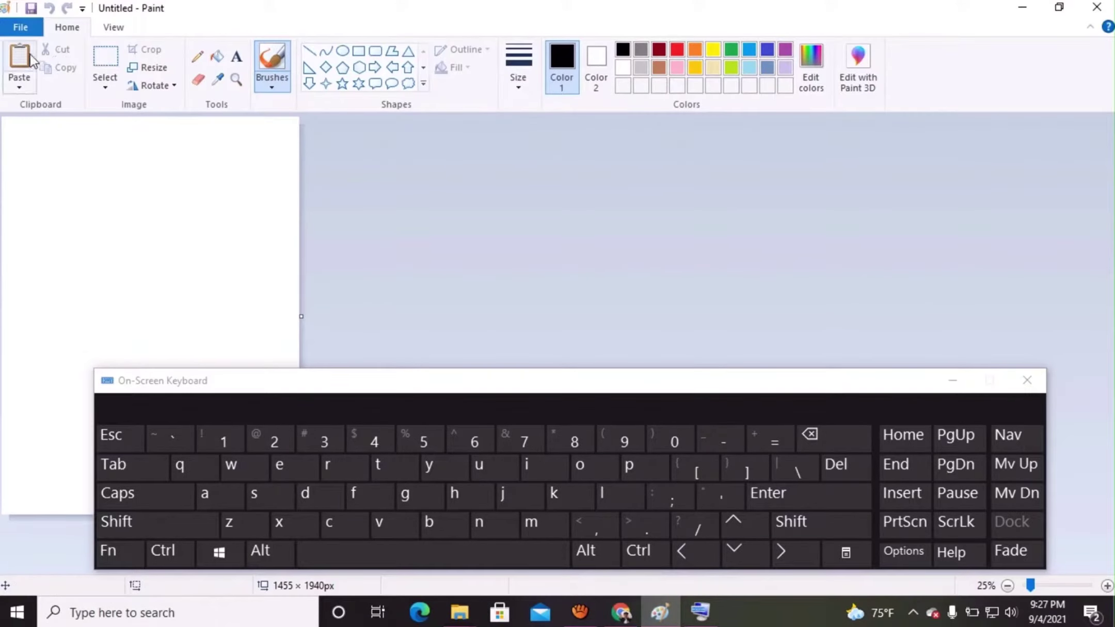
left_click(19, 58)
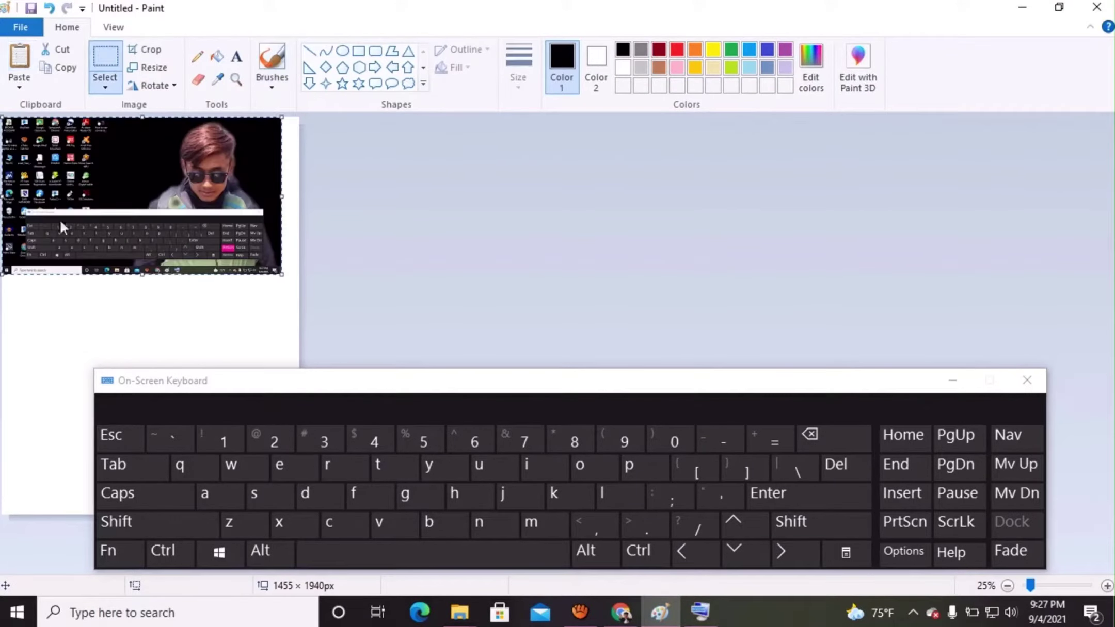
left_click(153, 50)
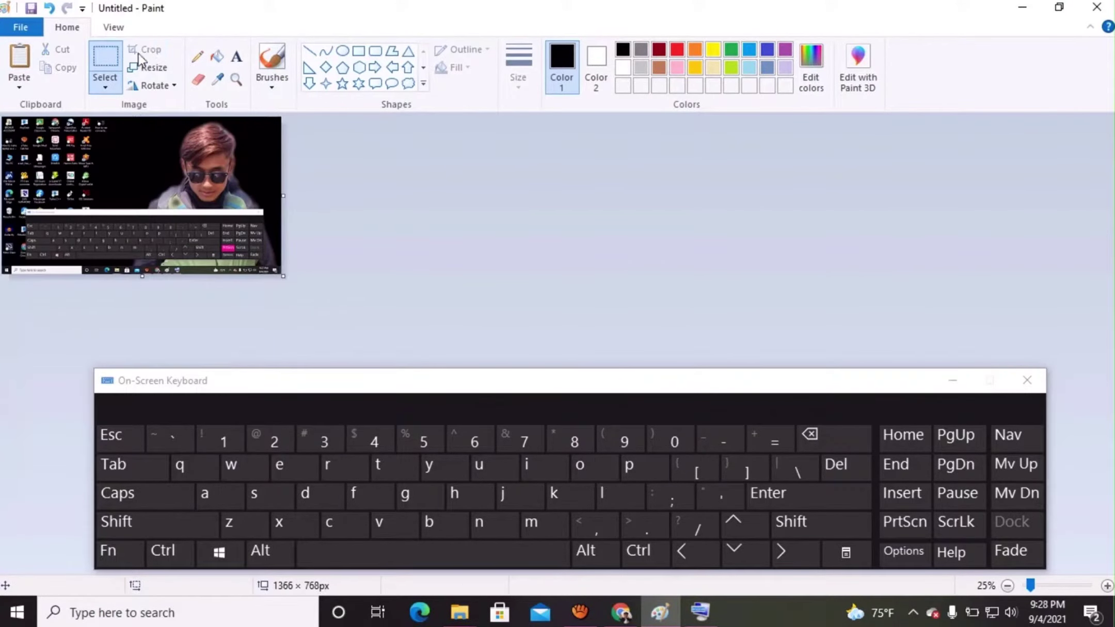
- Hide the on-screen keyboard and save the pasted screenshot as a PNG named srn in the Pictures folder
left_click(1106, 587)
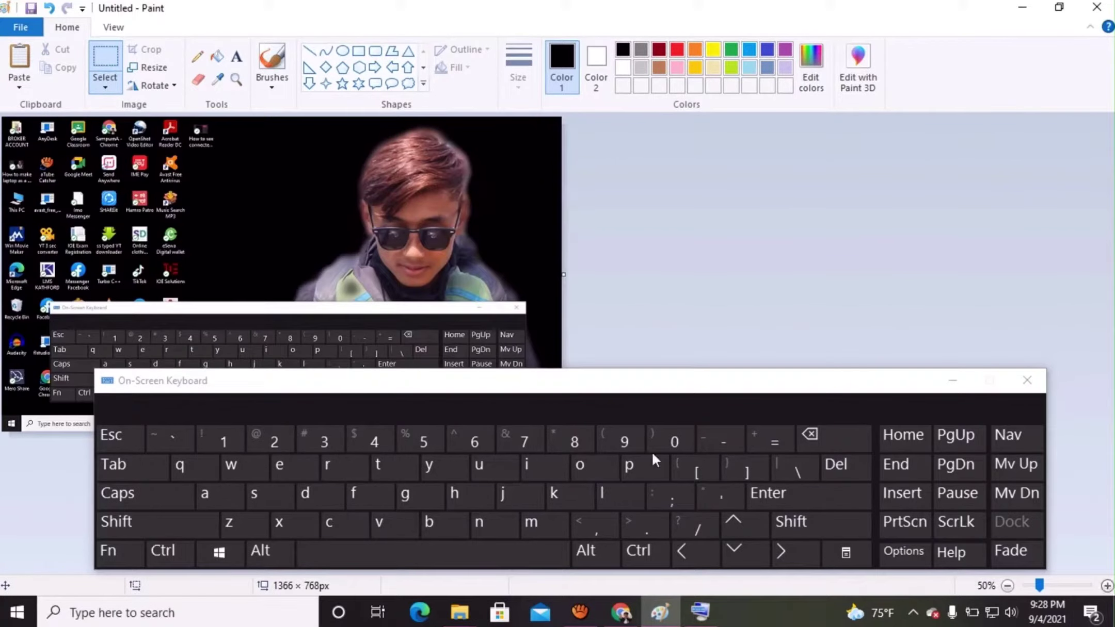
left_click(952, 381)
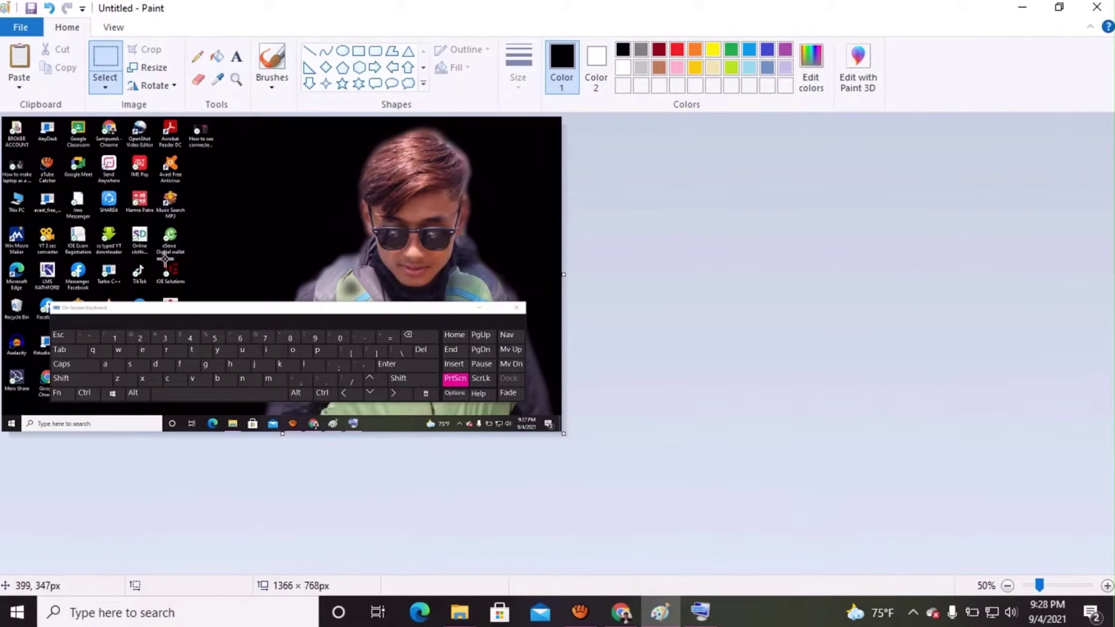
key("ctrl+s")
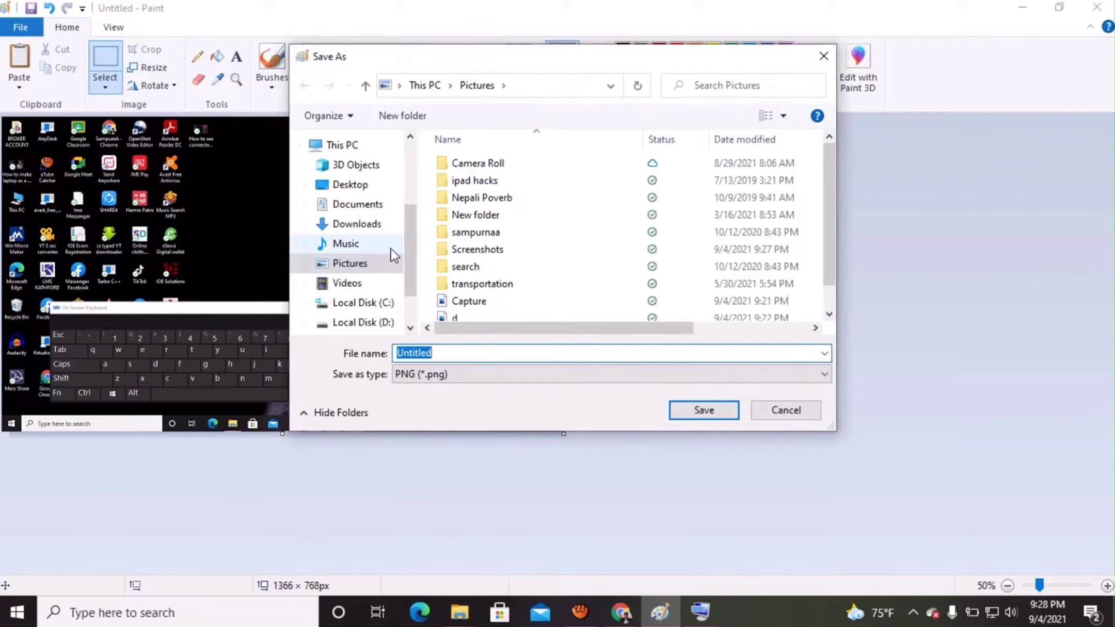
type("srn")
key("Return")
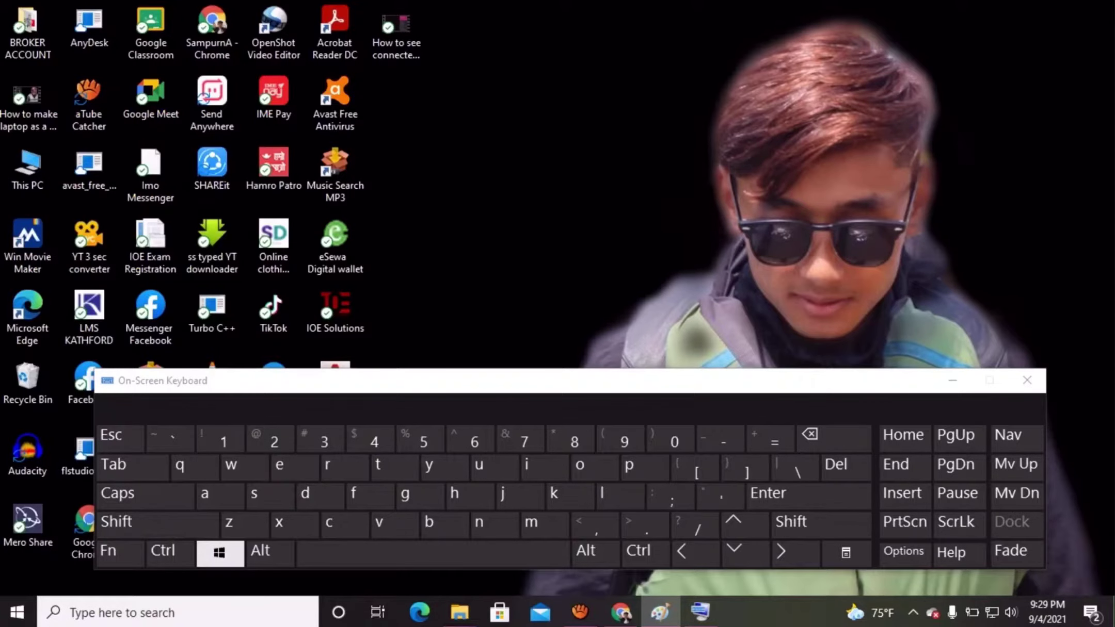
- Capture the entire screen straight to the Pictures > Screenshots folder, then view Screenshot (5) there and close it
key("super")
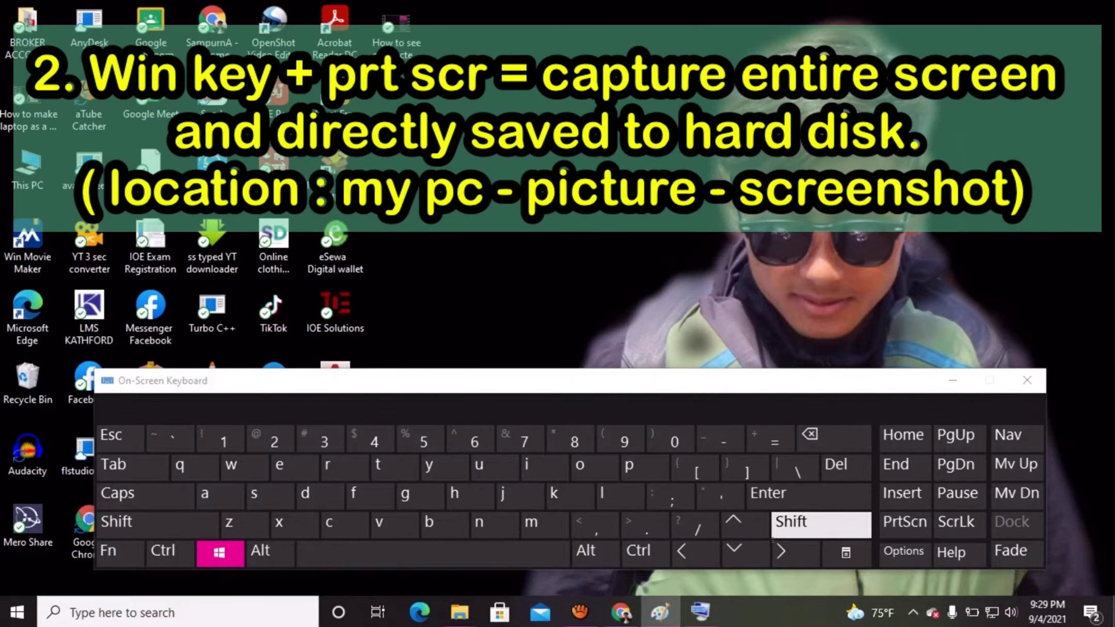
left_click(904, 522)
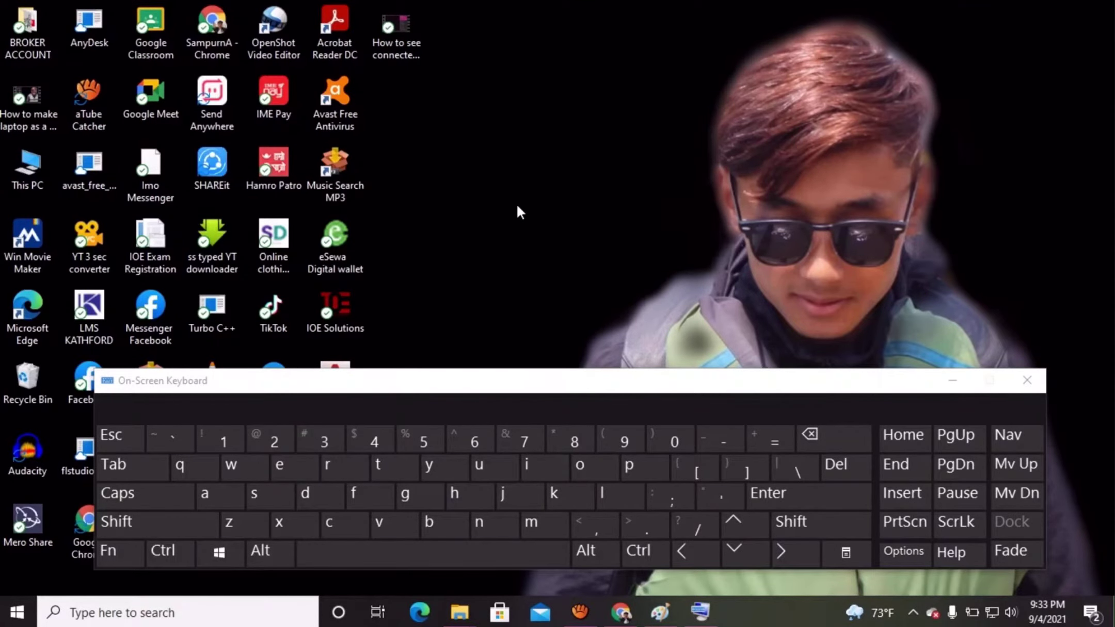
double_click(27, 165)
double_click(488, 253)
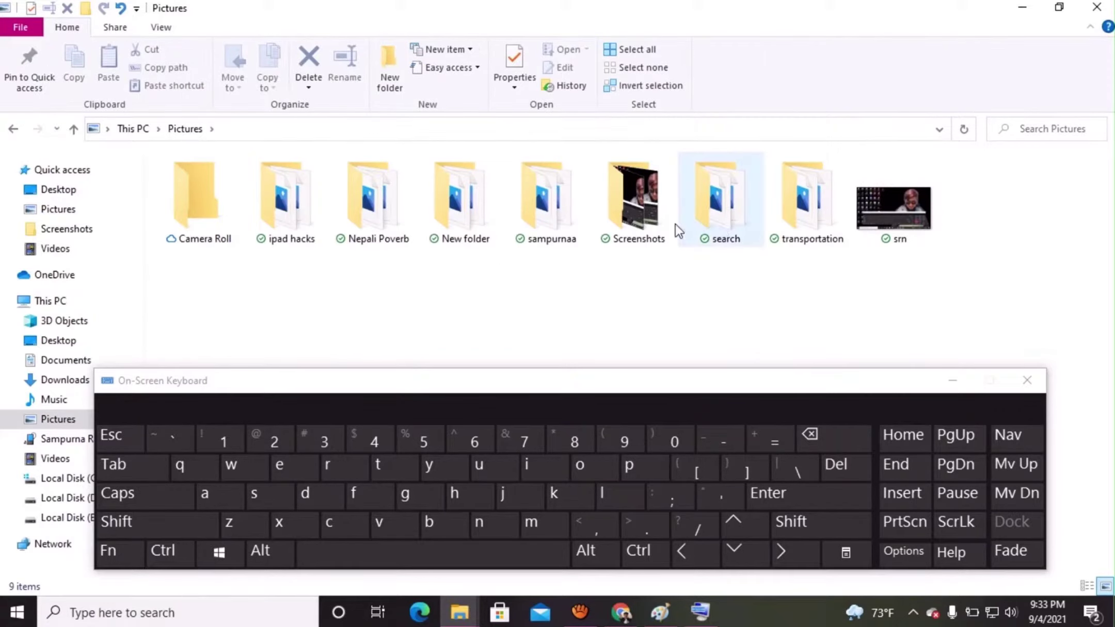
double_click(661, 227)
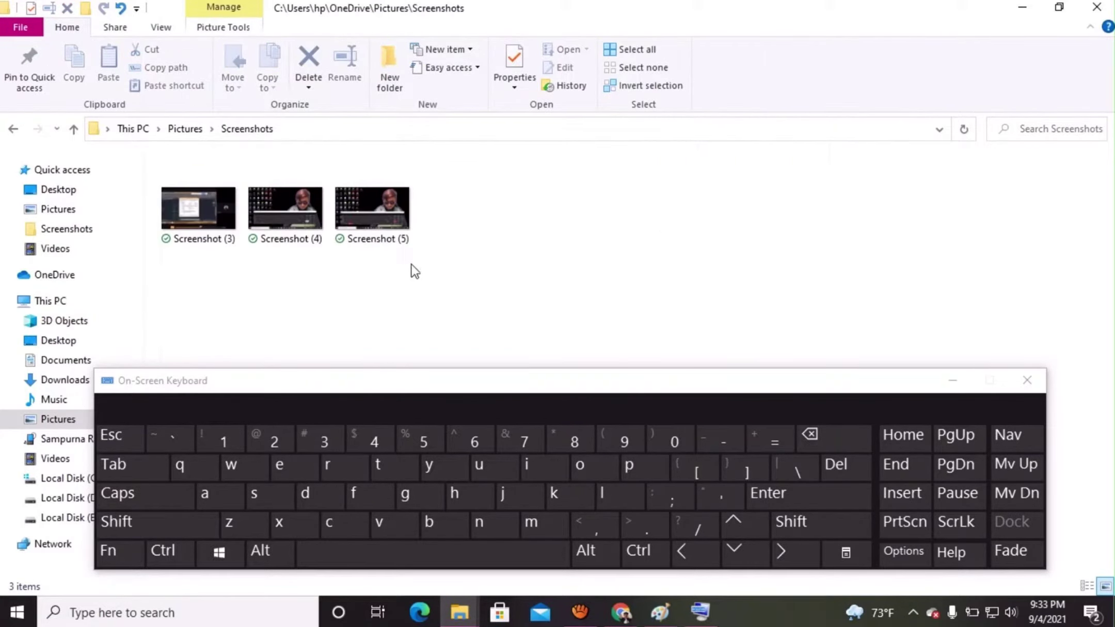
double_click(372, 211)
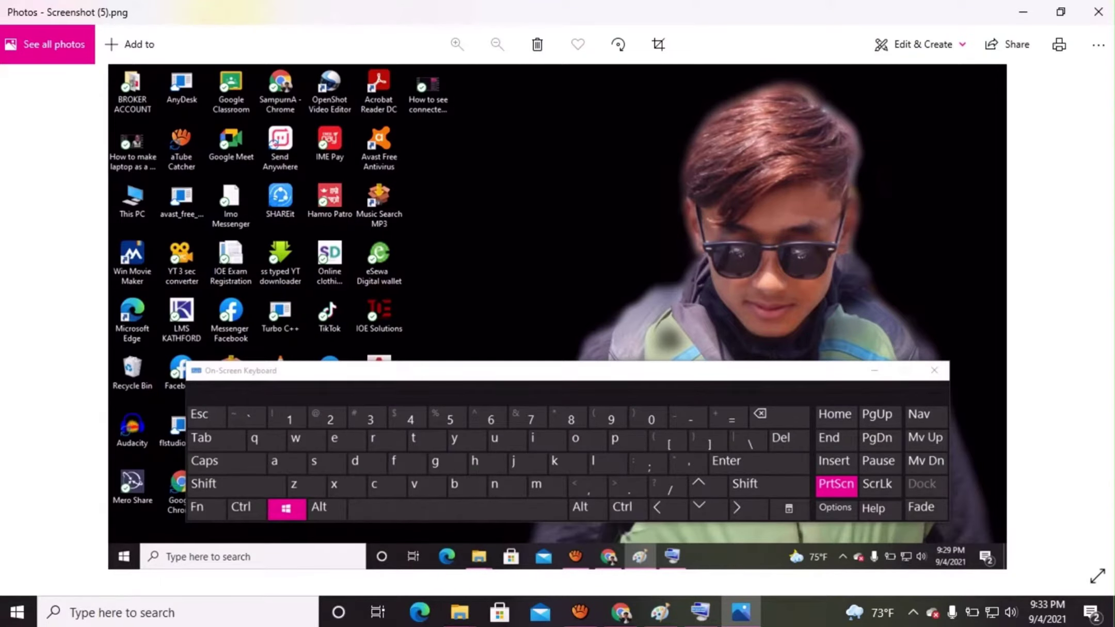
key("alt+F4")
left_click(459, 613)
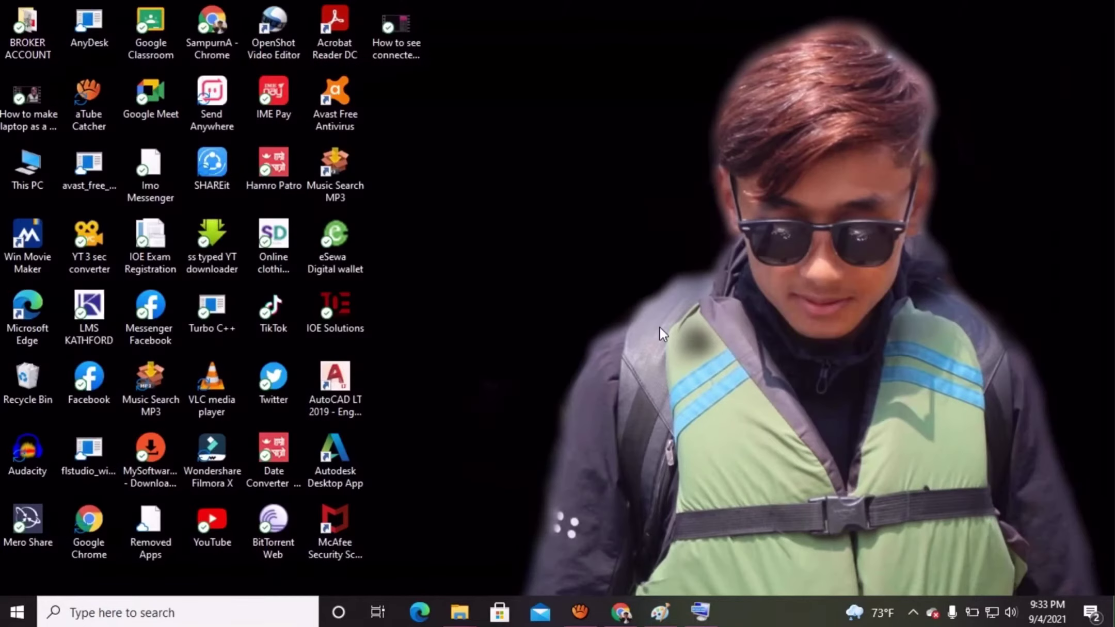
- Capture only the active Chrome window, paste it into Paint and crop the canvas to it
left_click(700, 612)
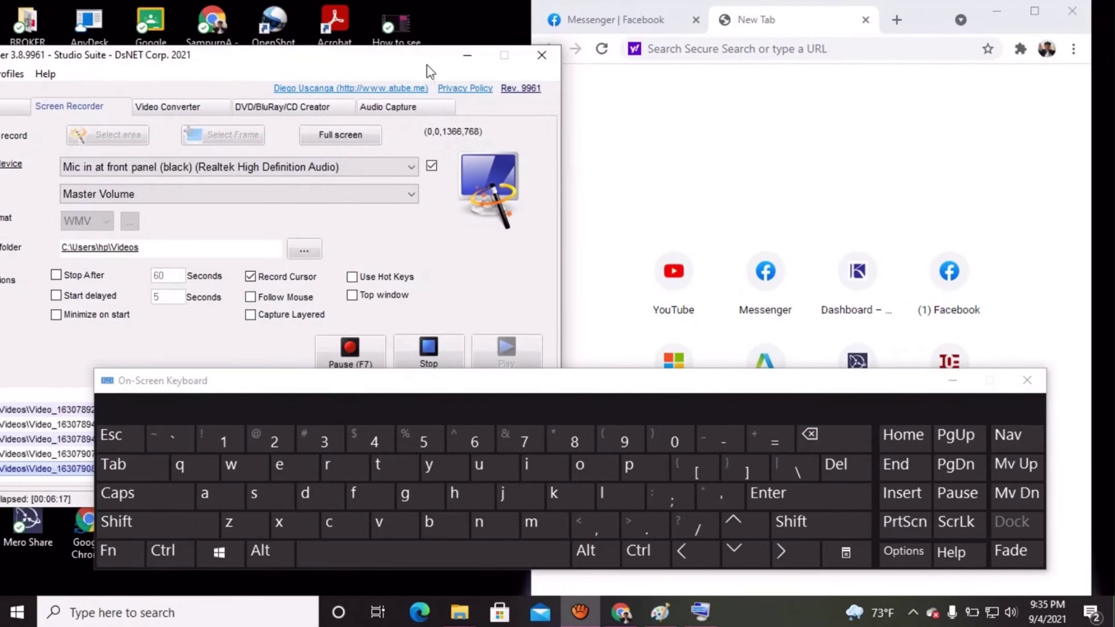
left_click(966, 32)
left_click_drag(966, 32, 942, 39)
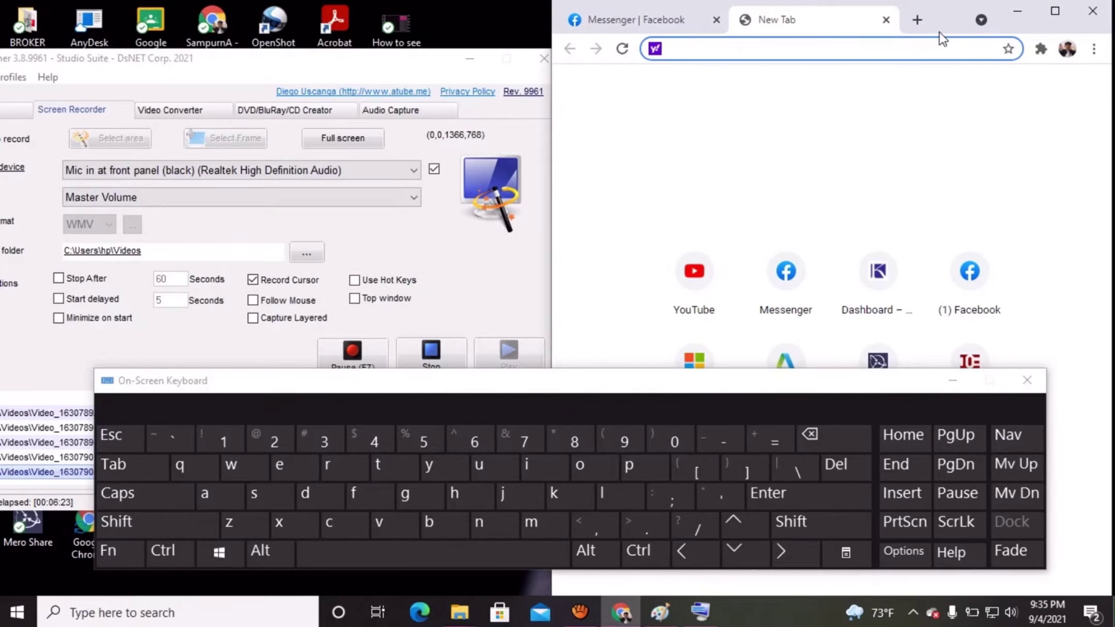
left_click(258, 551)
left_click(904, 522)
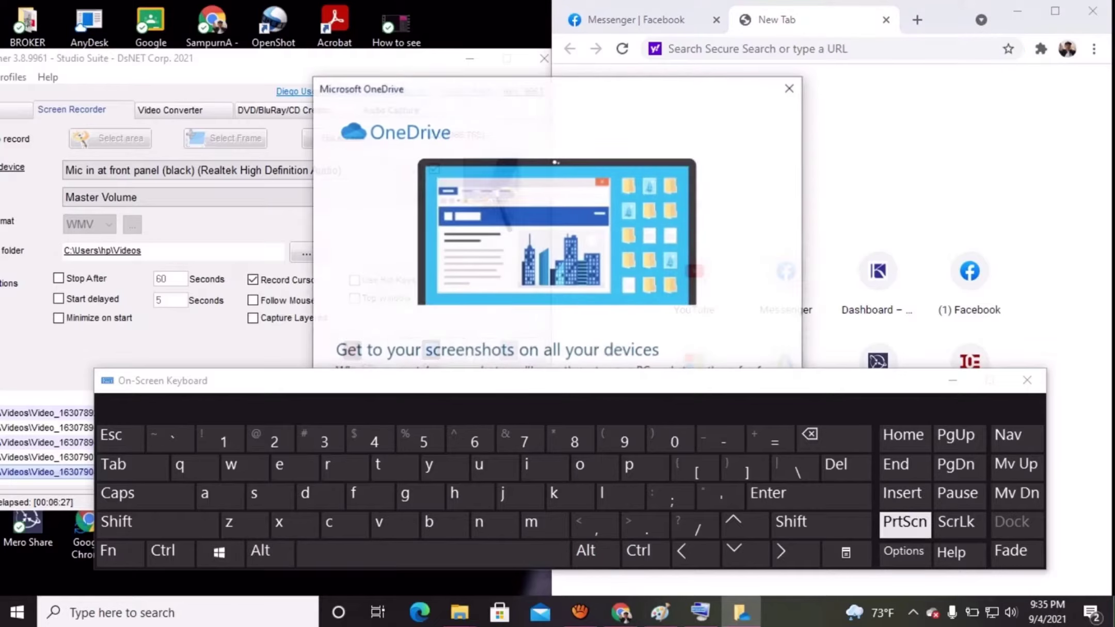
left_click(660, 612)
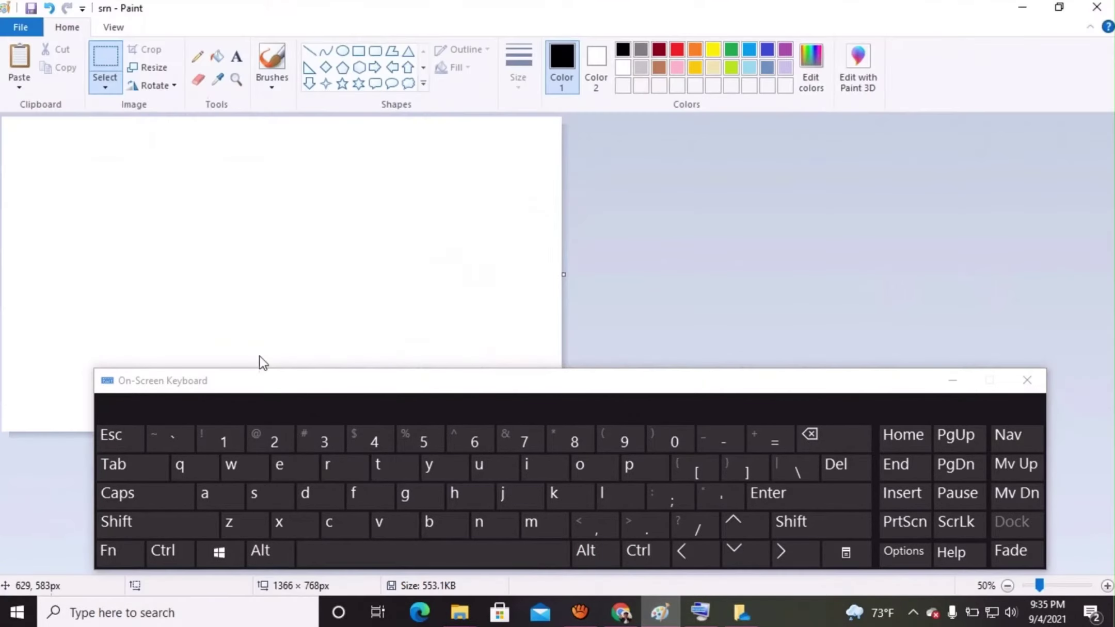
left_click(20, 65)
key("ctrl+shift+x")
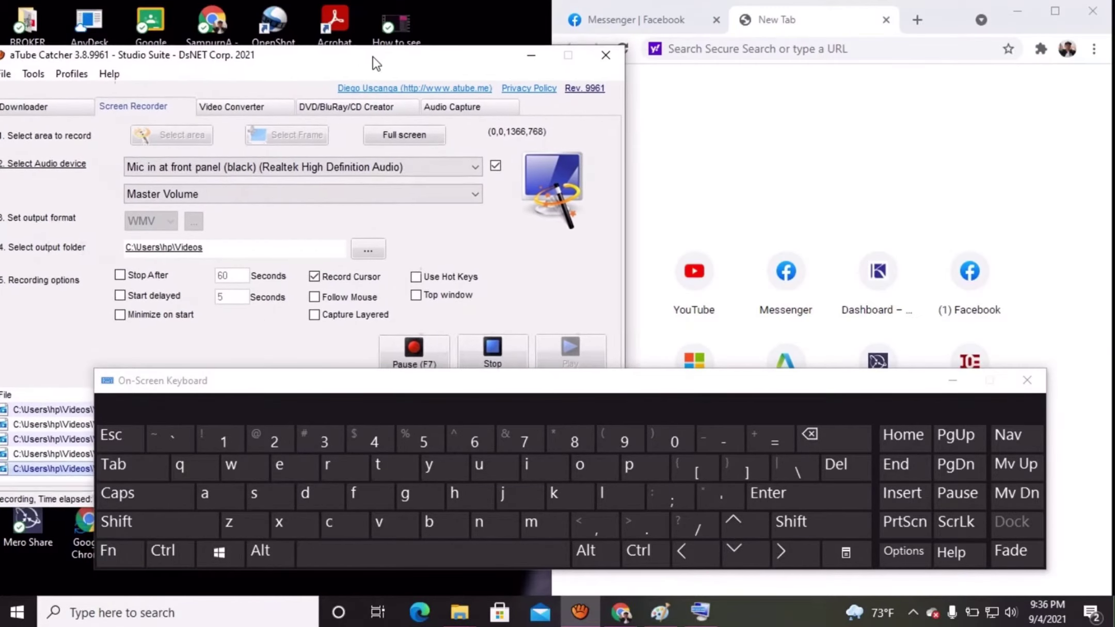
- Capture only the aTube Catcher window and paste it into Paint
left_click_drag(420, 80, 415, 73)
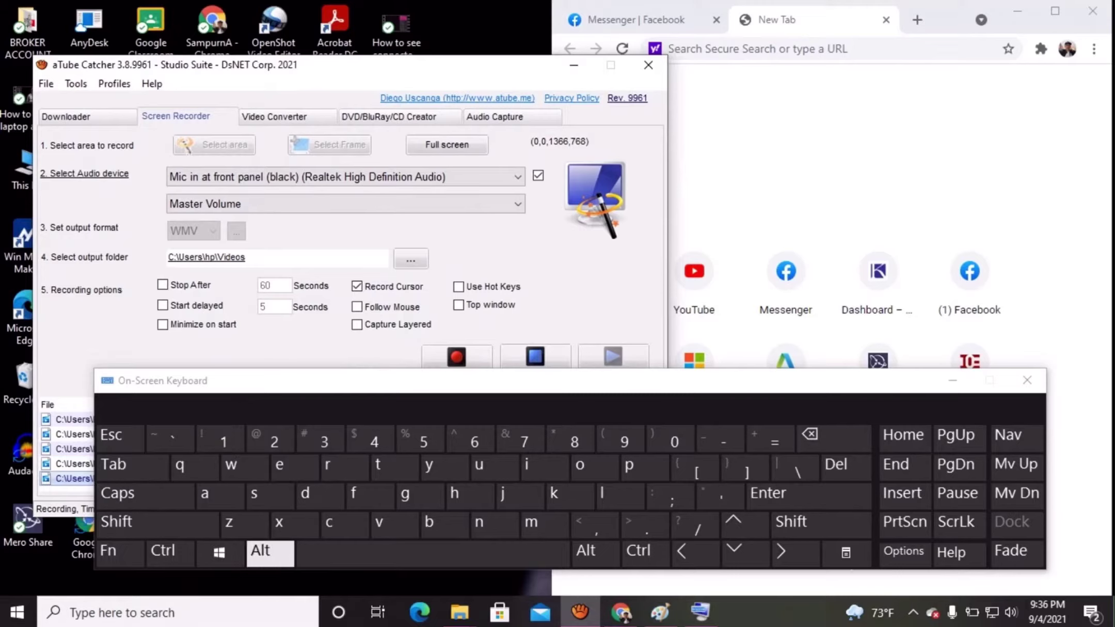
left_click(270, 552)
left_click(904, 522)
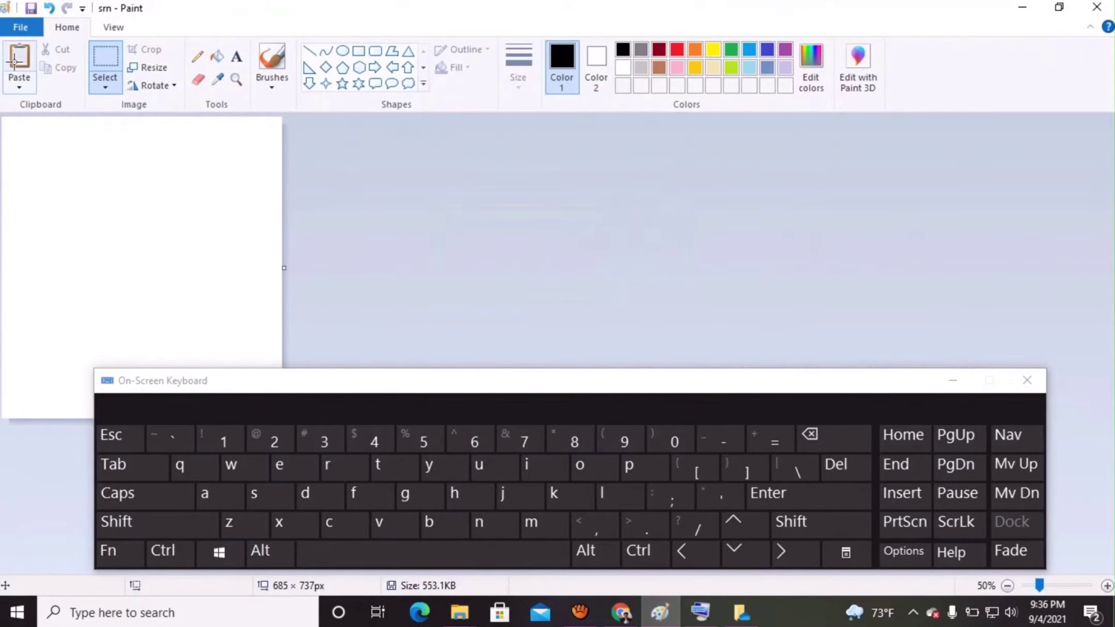
left_click(19, 57)
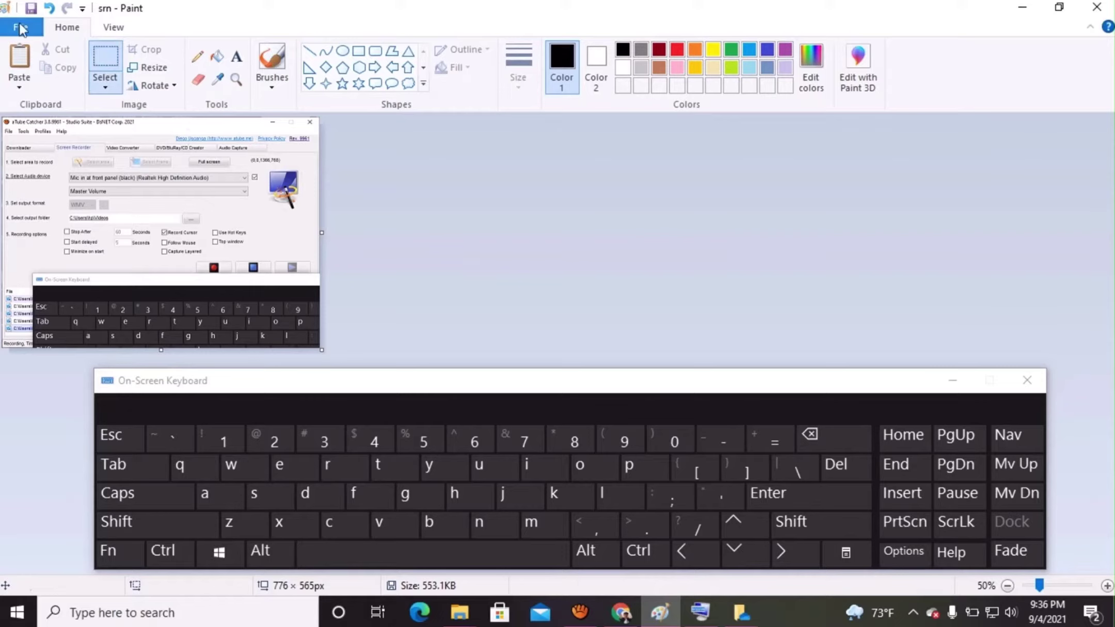
left_click(1022, 7)
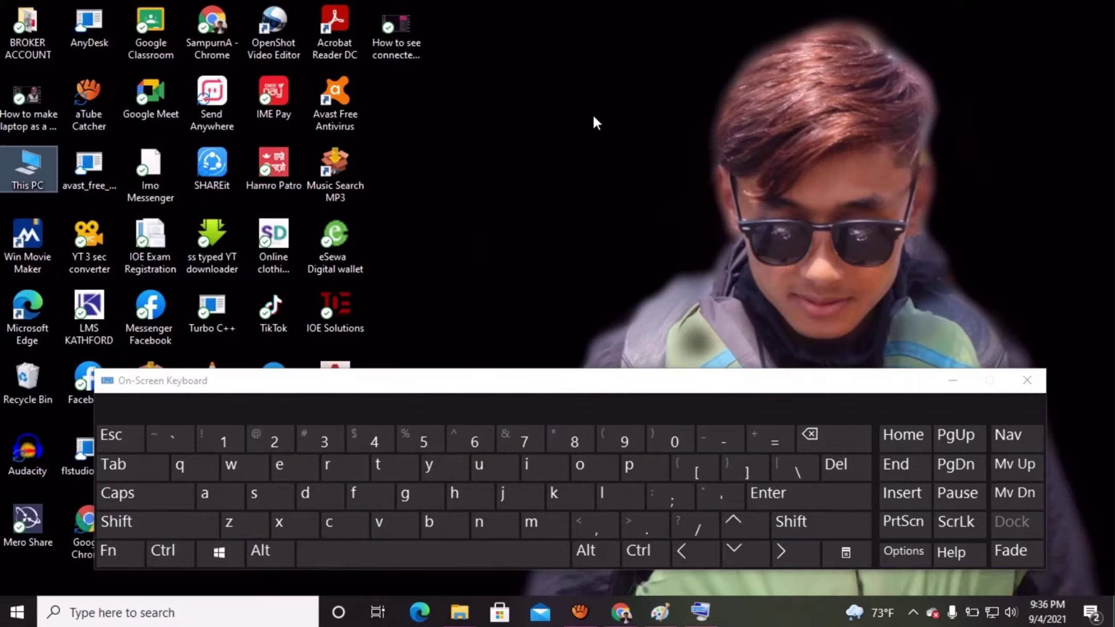
- Take a free-form snip of an area of the desktop wallpaper and paste it into Paint
left_click(219, 552)
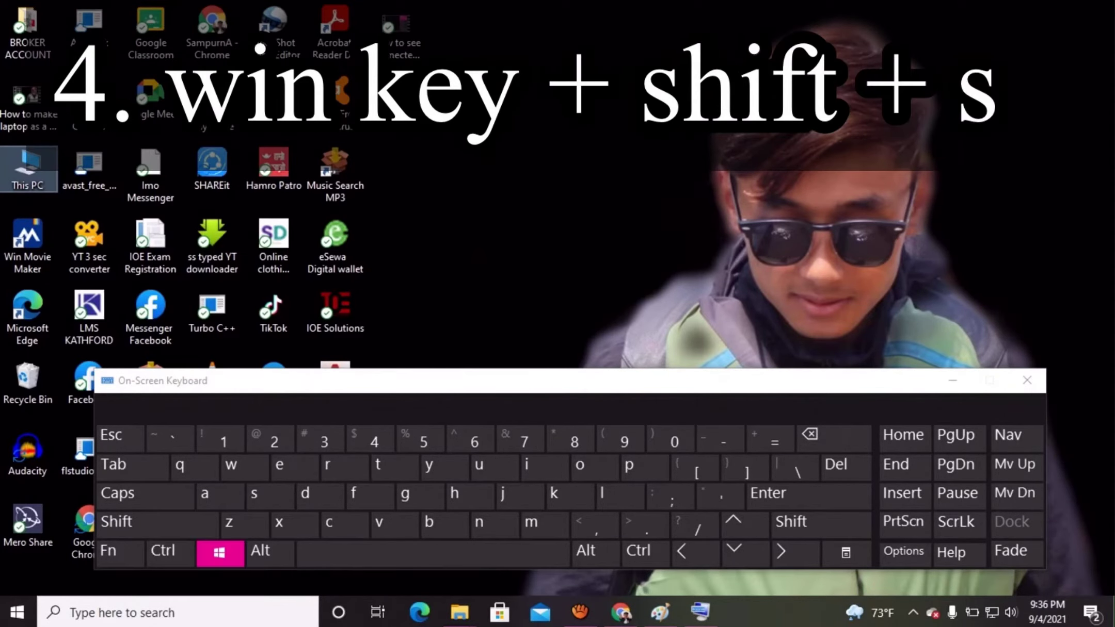
left_click(157, 525)
left_click(270, 497)
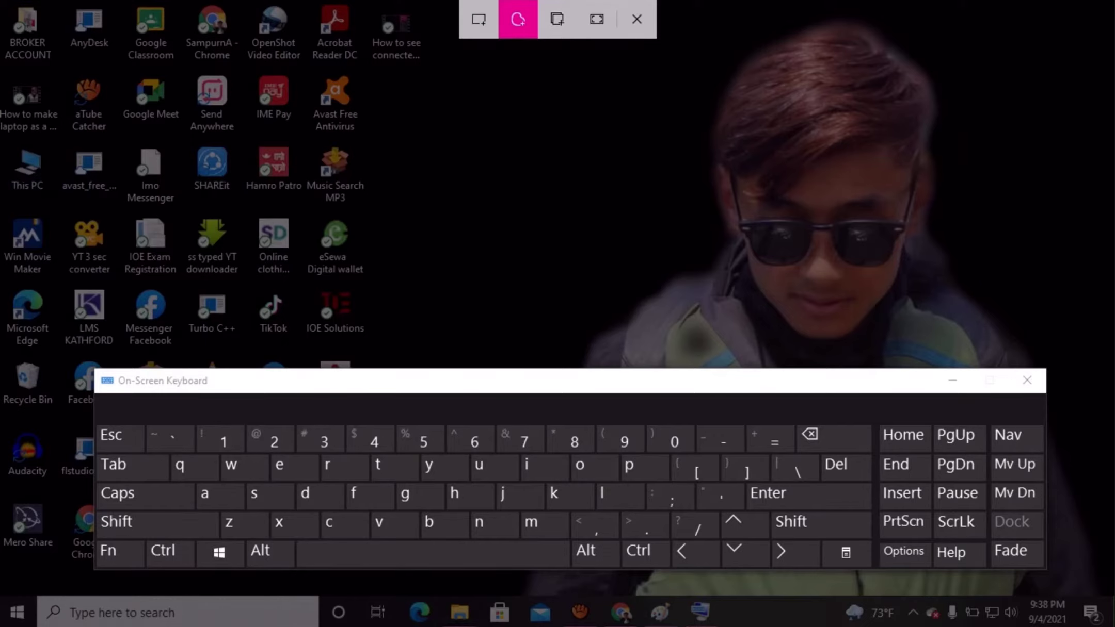
mouse_move(690, 108)
left_mouse_down()
mouse_move(825, 4)
mouse_move(988, 248)
mouse_move(826, 327)
mouse_move(701, 155)
mouse_move(691, 106)
left_mouse_up()
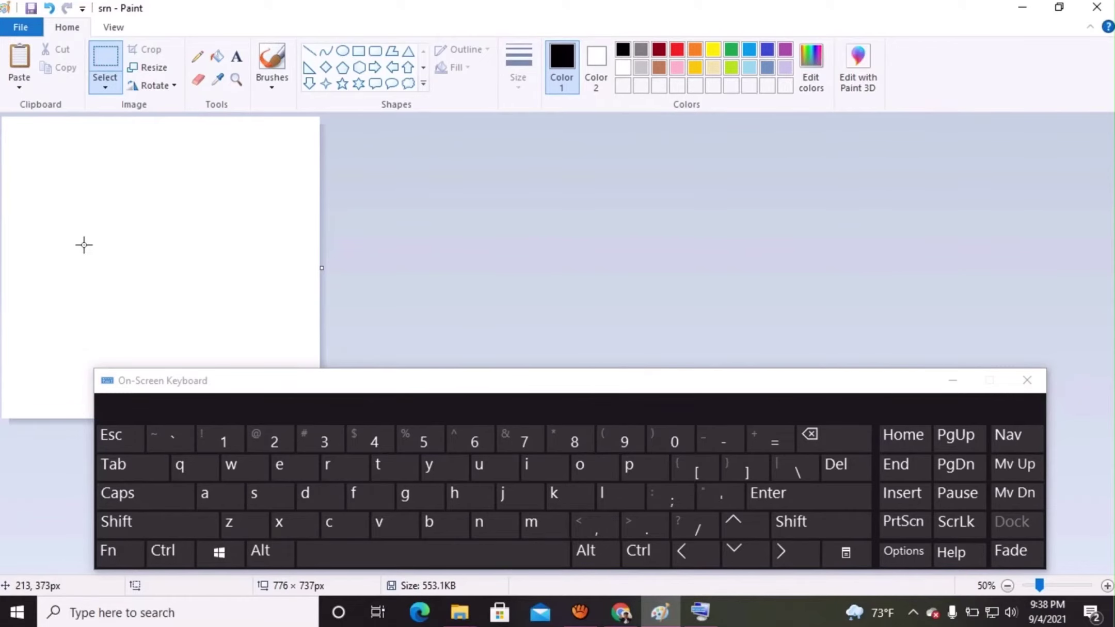
left_click(20, 58)
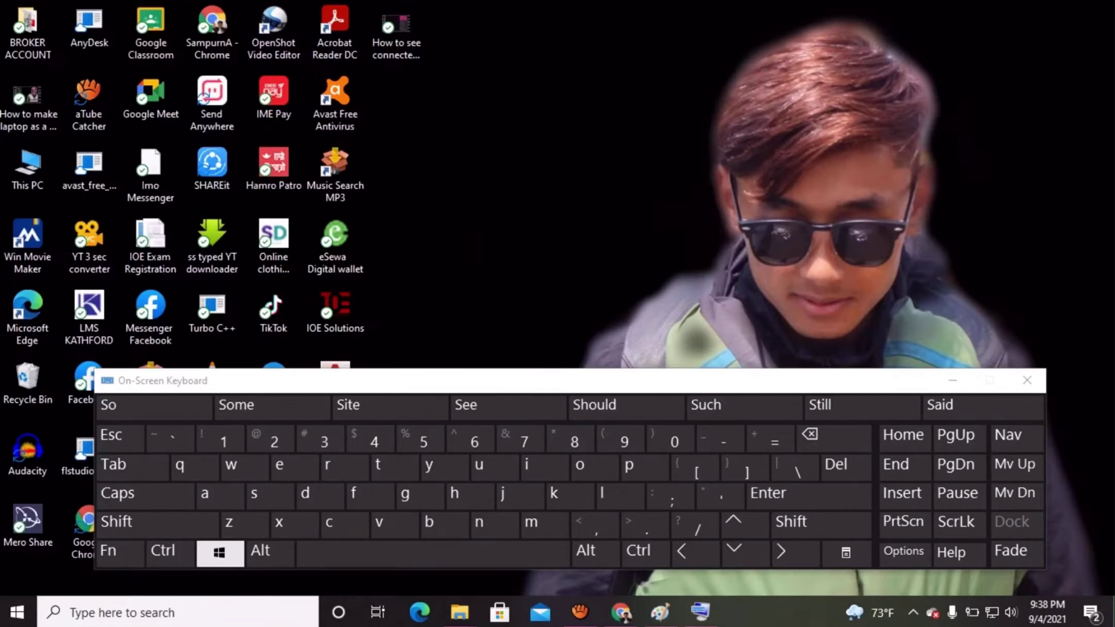
- Bring up the screen snip overlay again, look over its capture modes including Fullscreen Snip, and dismiss it
left_click(219, 552)
left_click(158, 525)
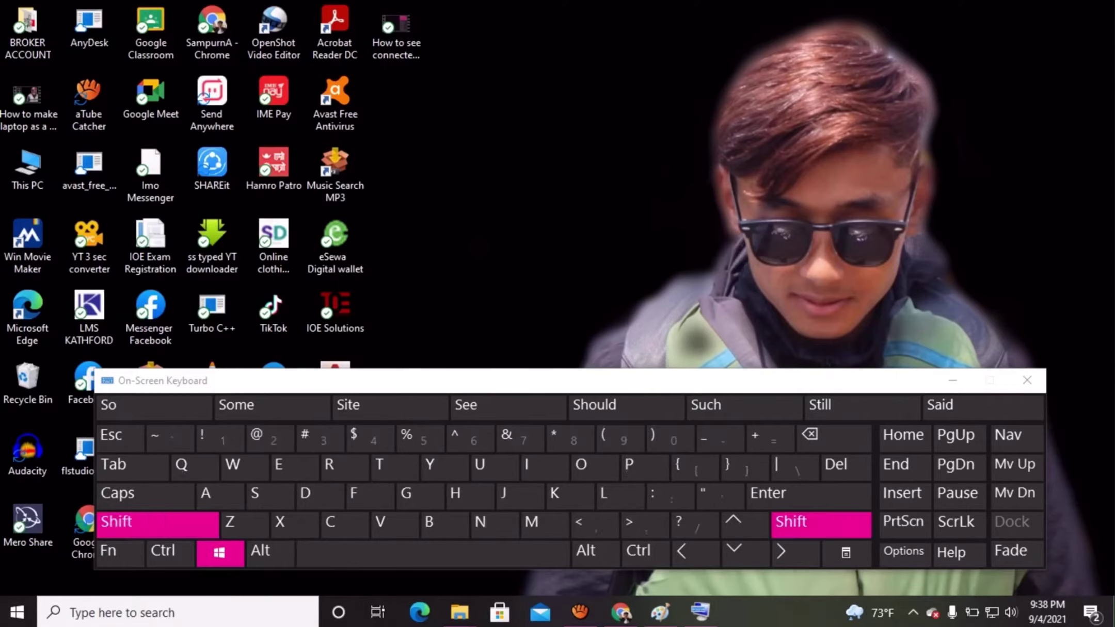
left_click(270, 496)
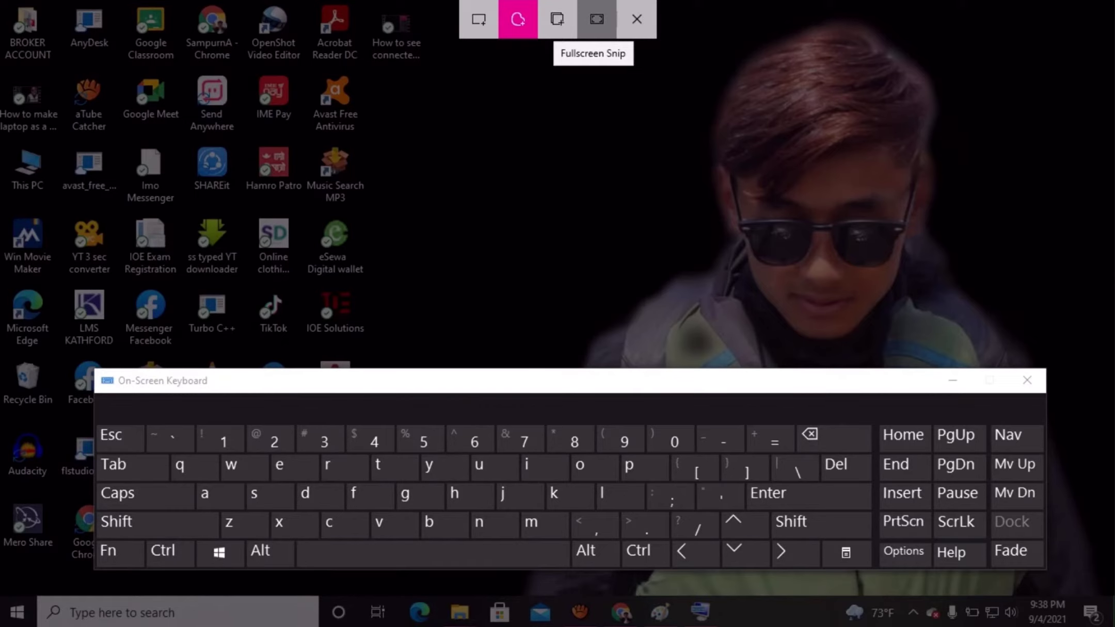
key("Escape")
- Open the Snipping Tool and take a rectangular snip of the half of the screen containing the Chrome window
key("super")
type("sn")
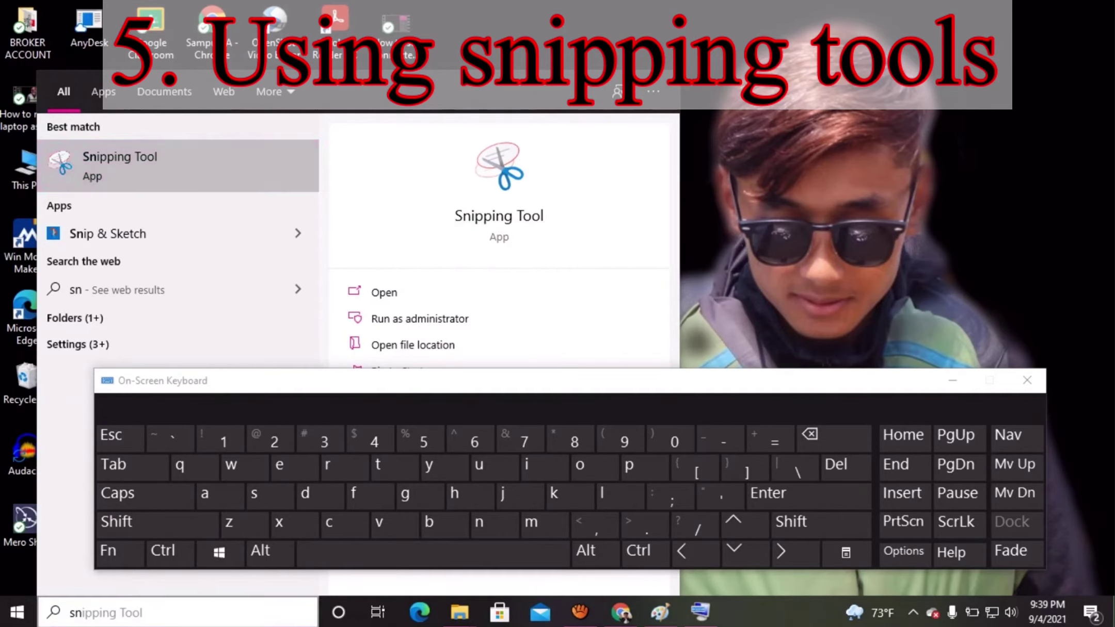
left_click(251, 158)
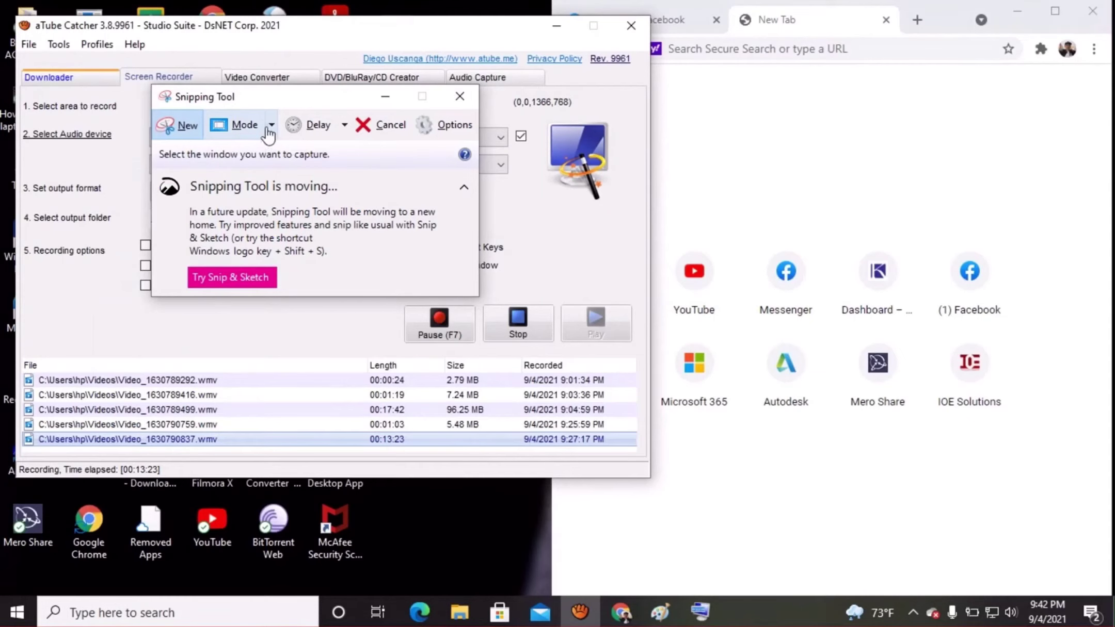
left_click(271, 125)
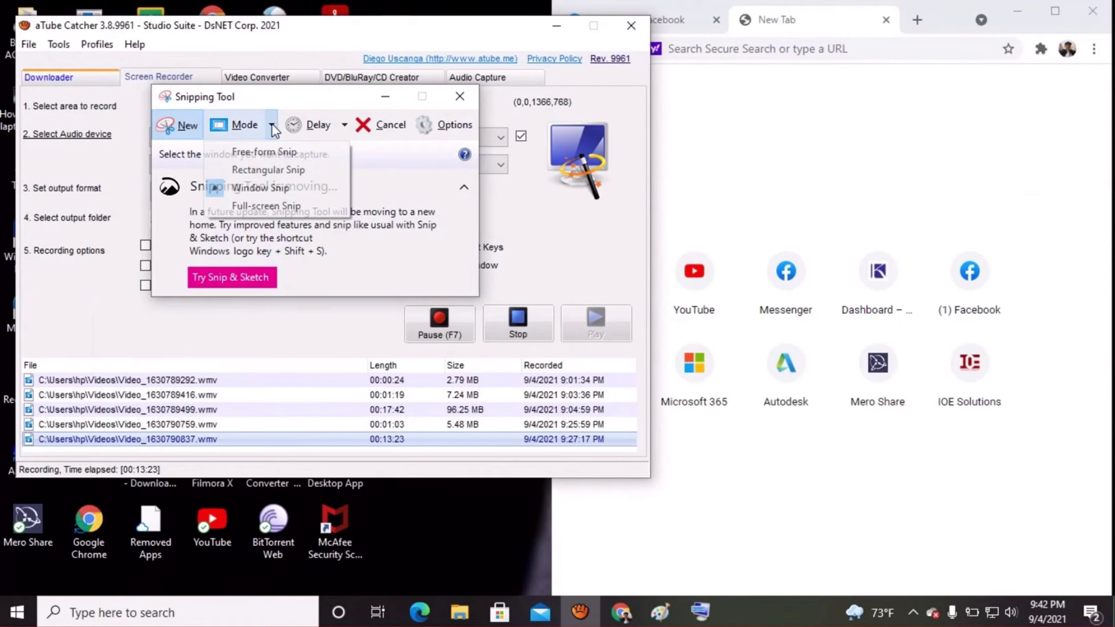
left_click(259, 170)
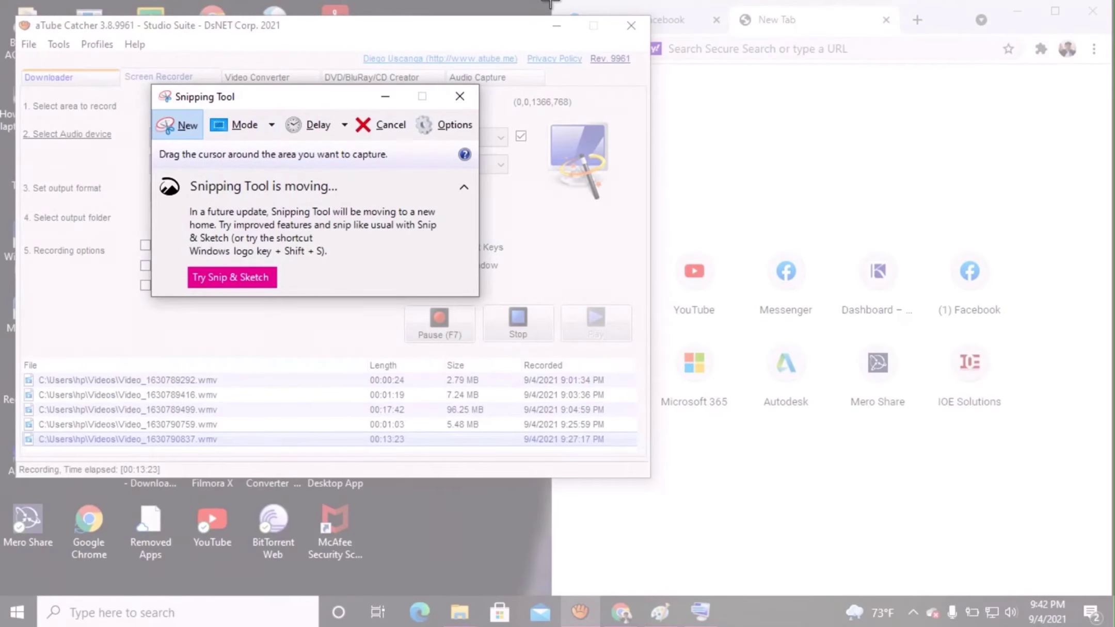
left_click_drag(549, 5, 1114, 626)
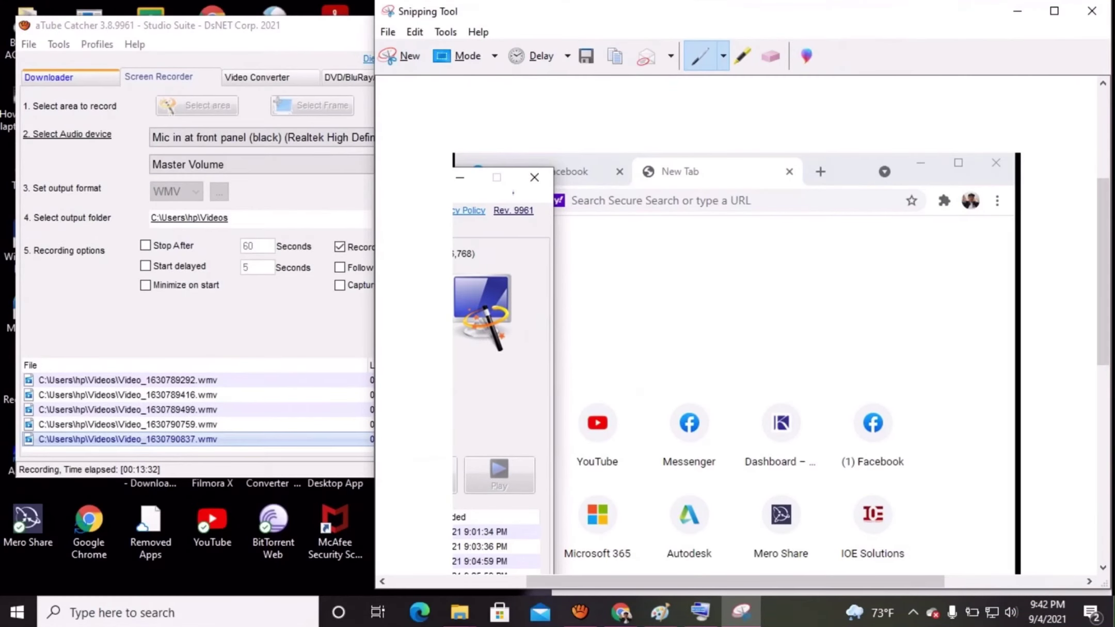
- Save the rectangular snip as a PNG named ss in the Pictures folder
left_click(586, 63)
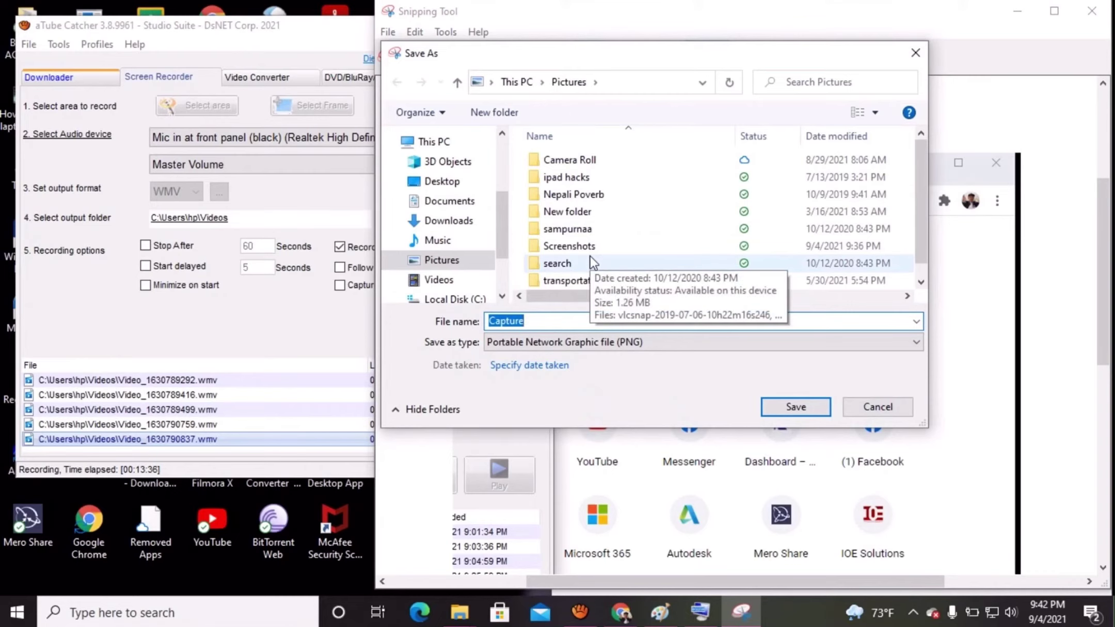
type("ss")
key("Return")
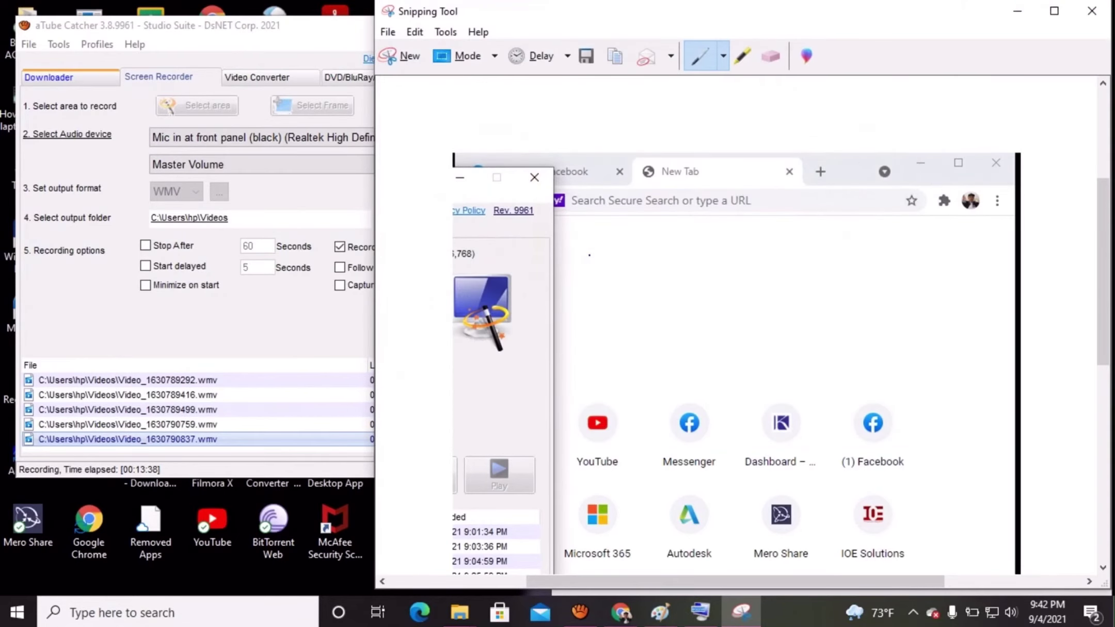
- Take a free-form snip spanning the aTube Catcher and Chrome windows and save it as a PNG named Capture in the Pictures folder
left_click(487, 55)
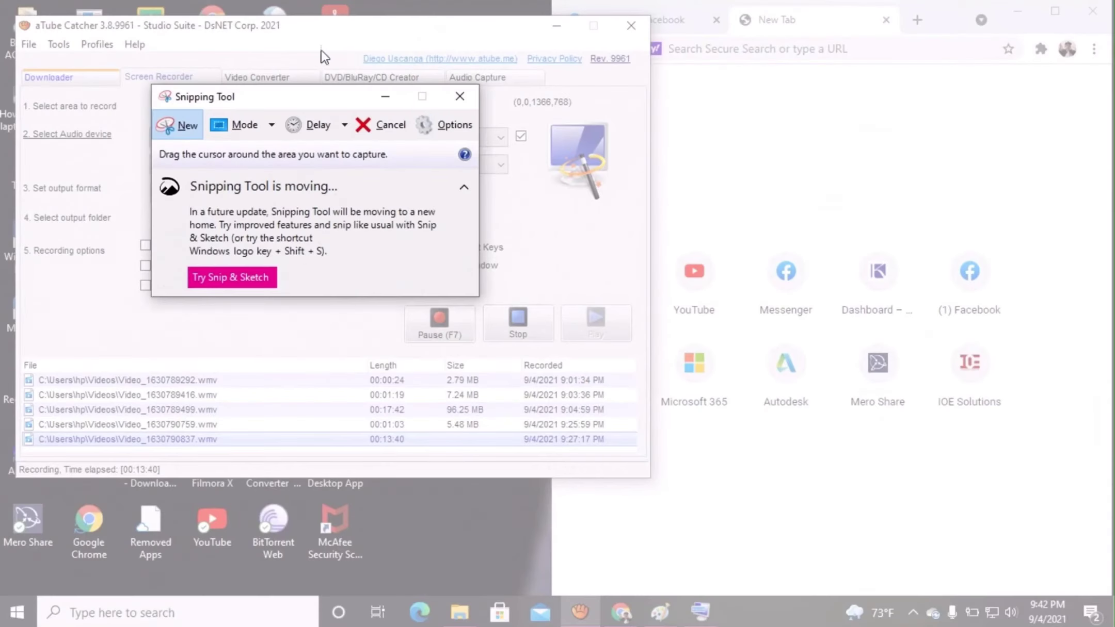
left_click(270, 125)
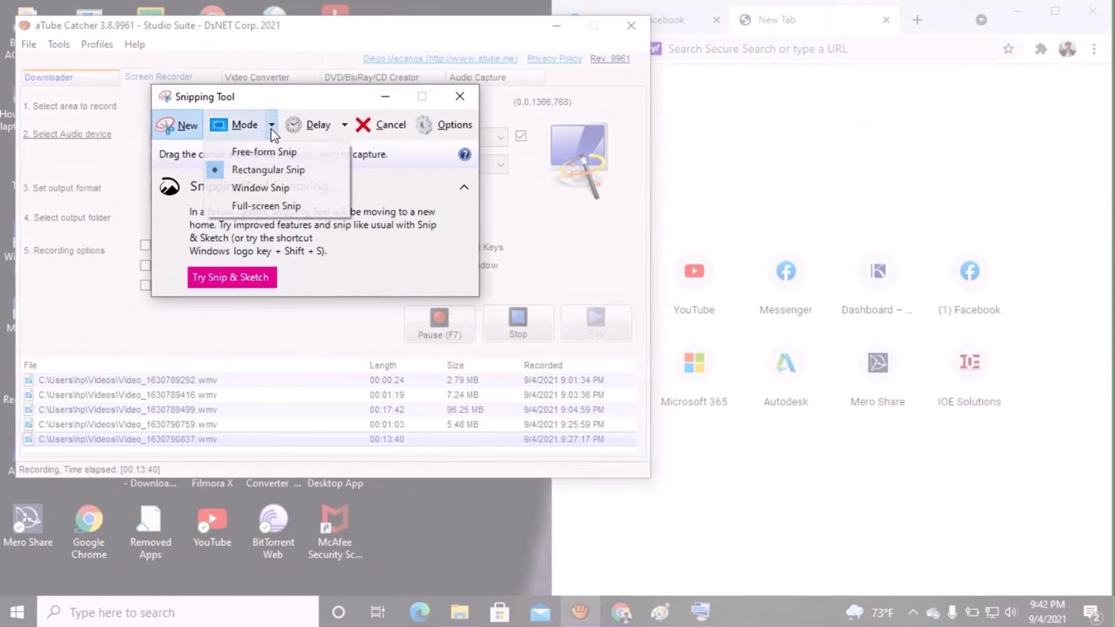
left_click(238, 151)
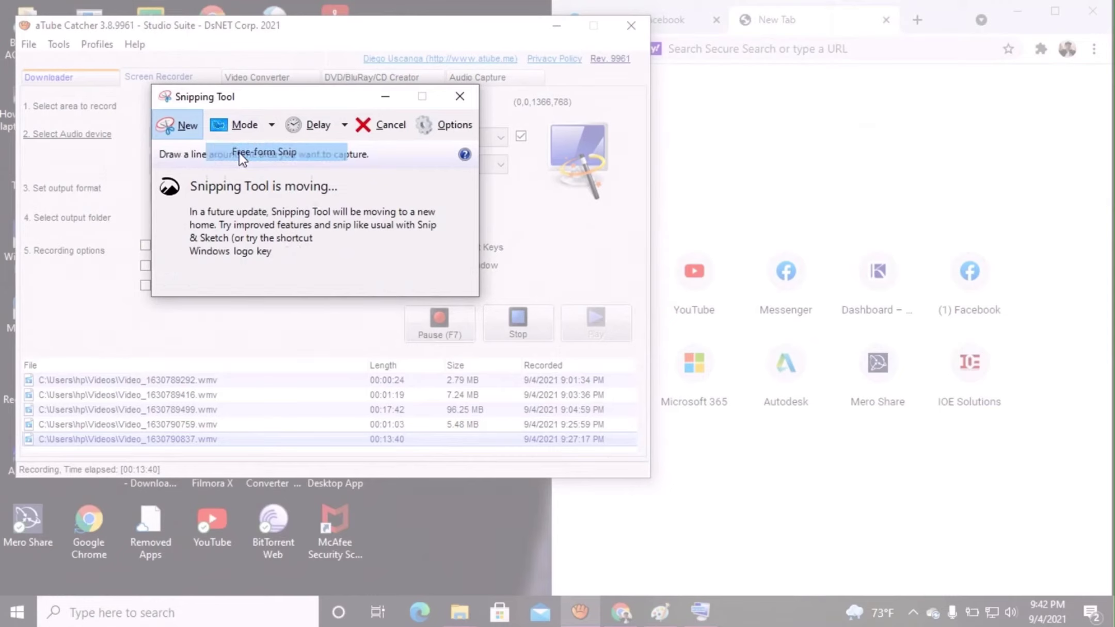
mouse_move(521, 88)
left_mouse_down()
mouse_move(732, 377)
mouse_move(601, 79)
mouse_move(525, 87)
left_mouse_up()
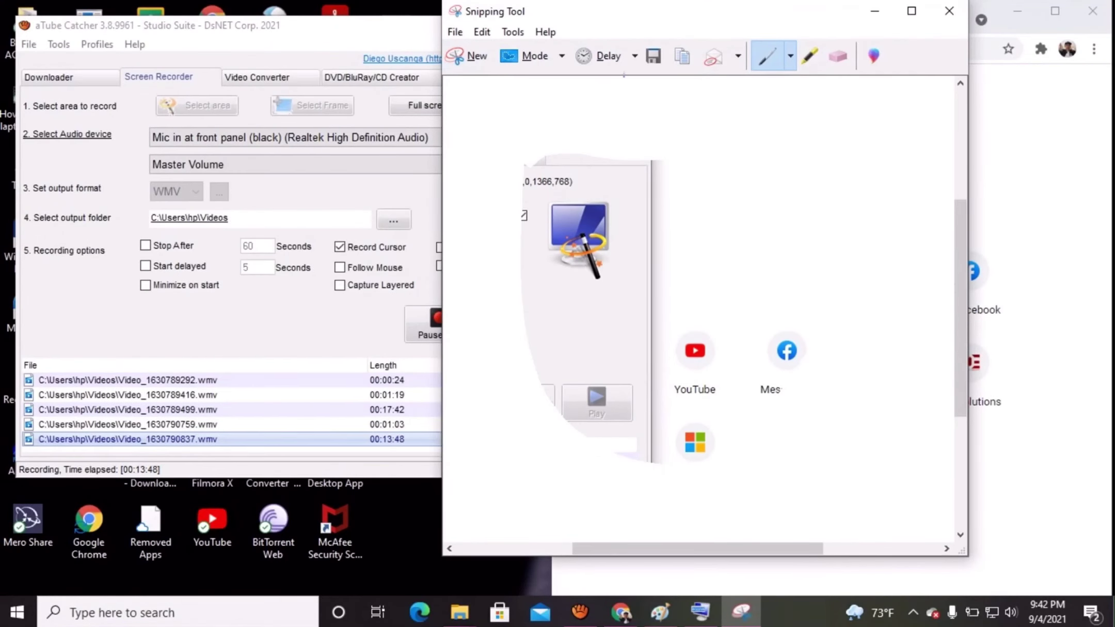
left_click(653, 56)
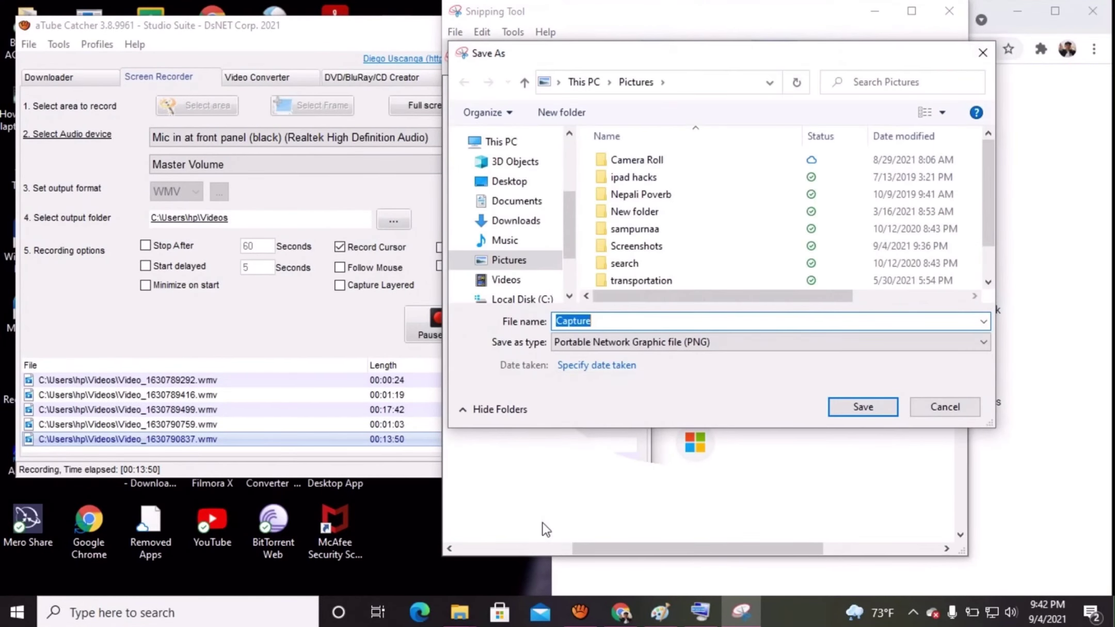
left_click(846, 410)
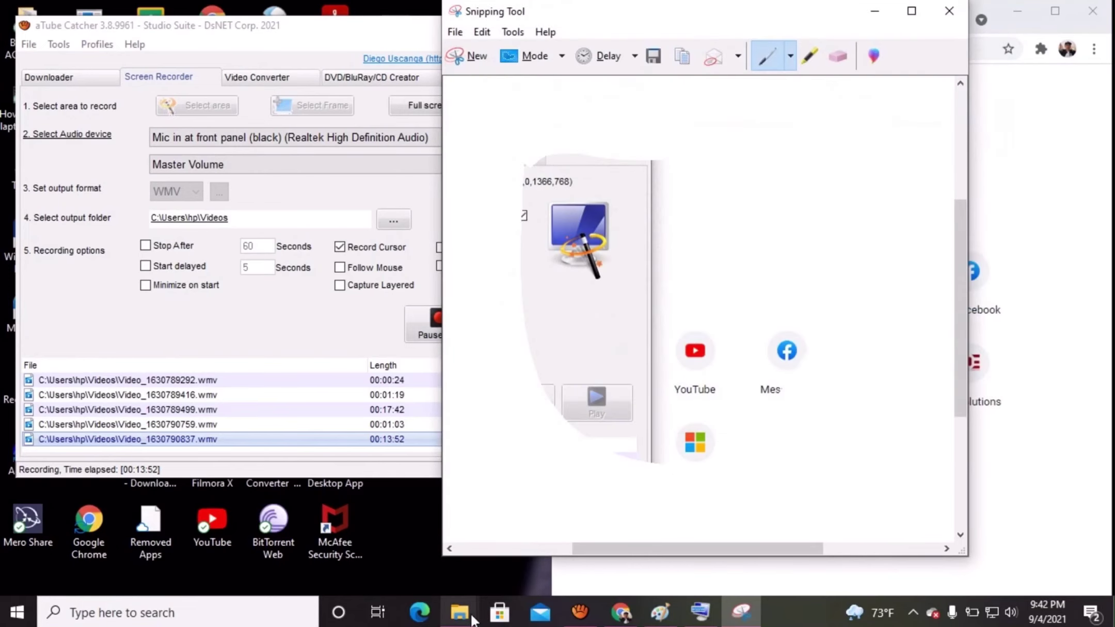
- Switch to the Pictures folder in File Explorer and view the saved Capture and ddd snips in Photos
mouse_move(467, 617)
left_click(411, 553)
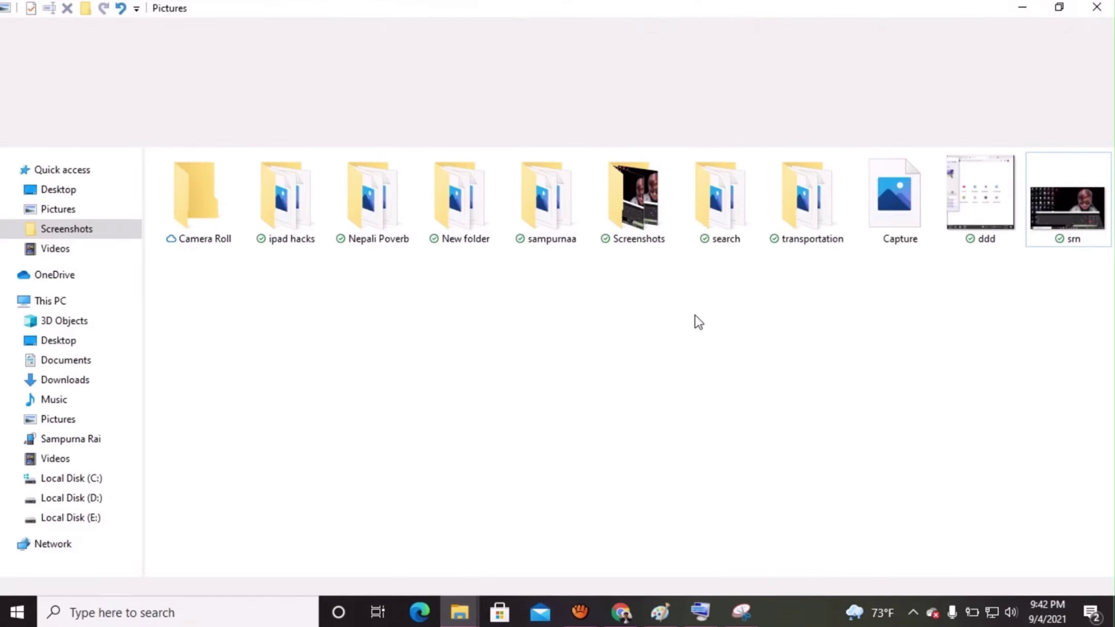
left_click(911, 209)
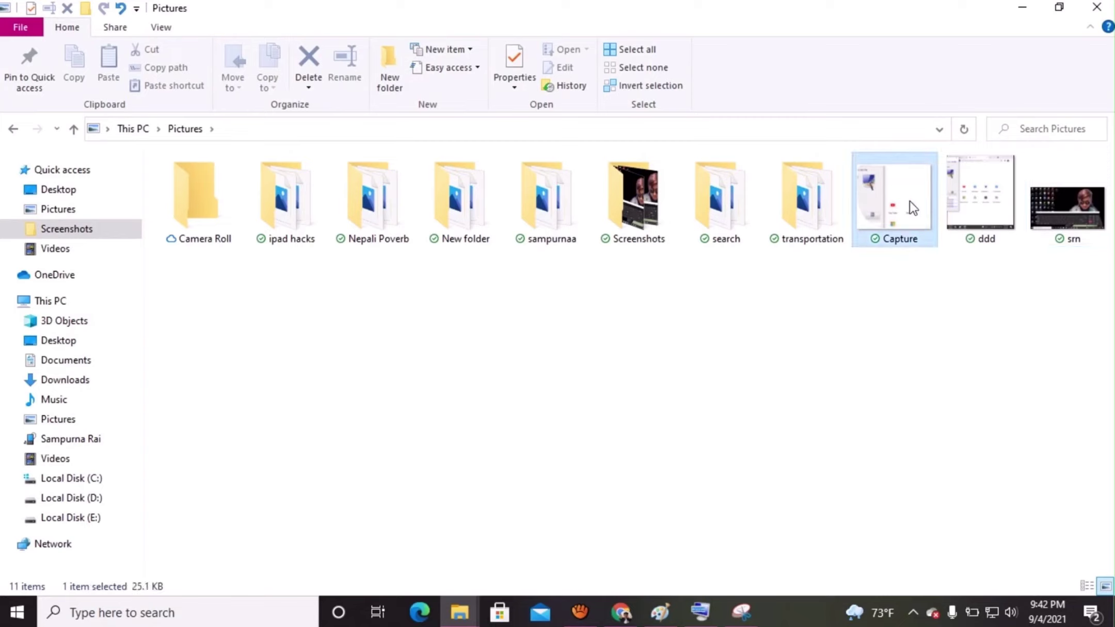
double_click(910, 209)
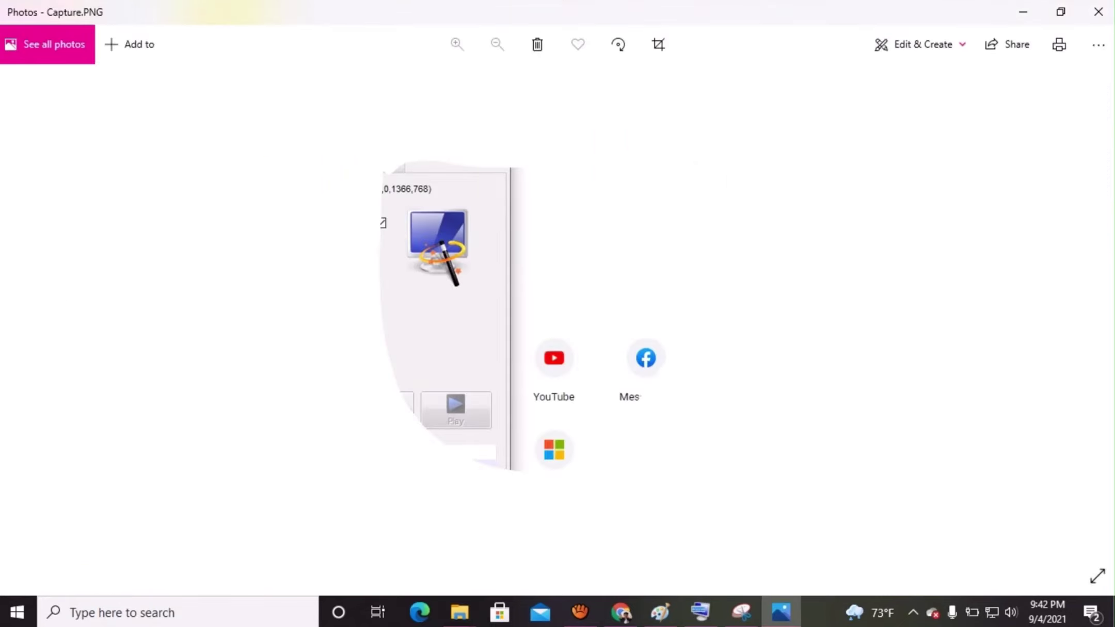
key("Right")
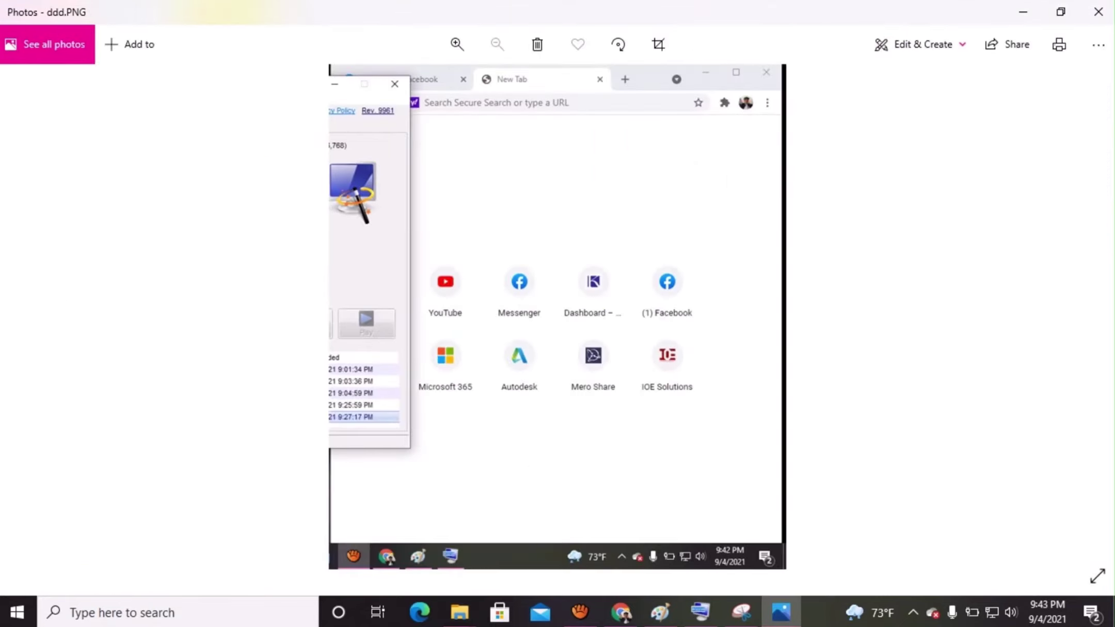